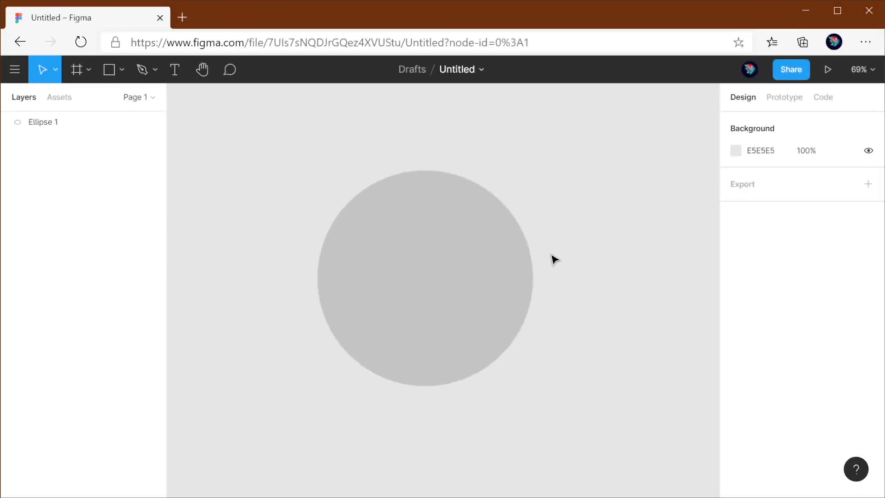
Resize Ellipse 1 to 538×538 by dragging its corner and edge handles, then deselect it
left_click(426, 275)
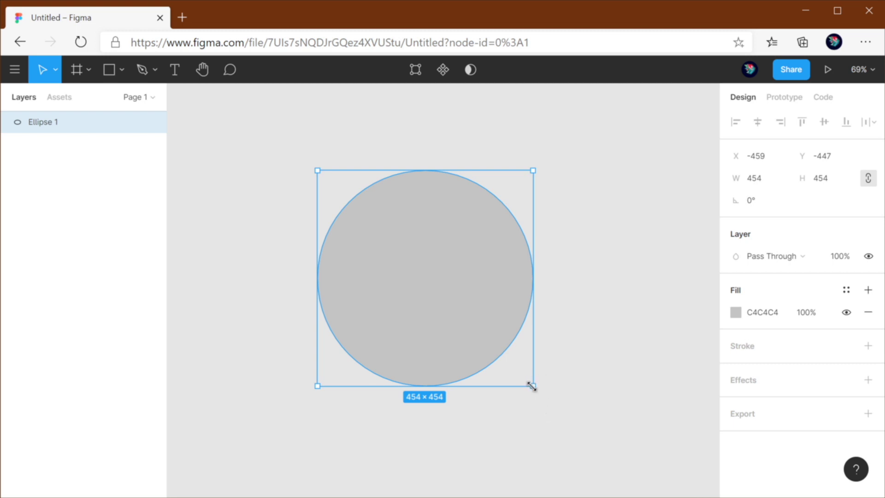
left_click_drag(532, 387, 548, 405)
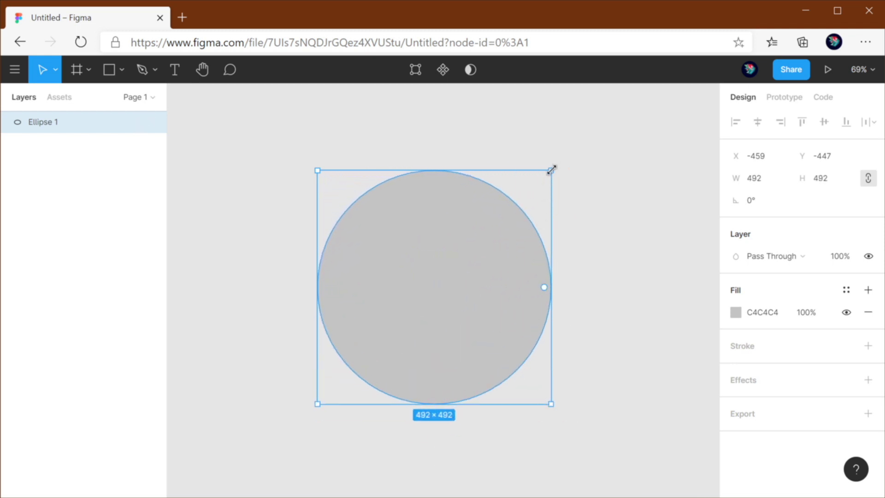
left_click_drag(551, 170, 527, 194)
left_click_drag(527, 283, 571, 289)
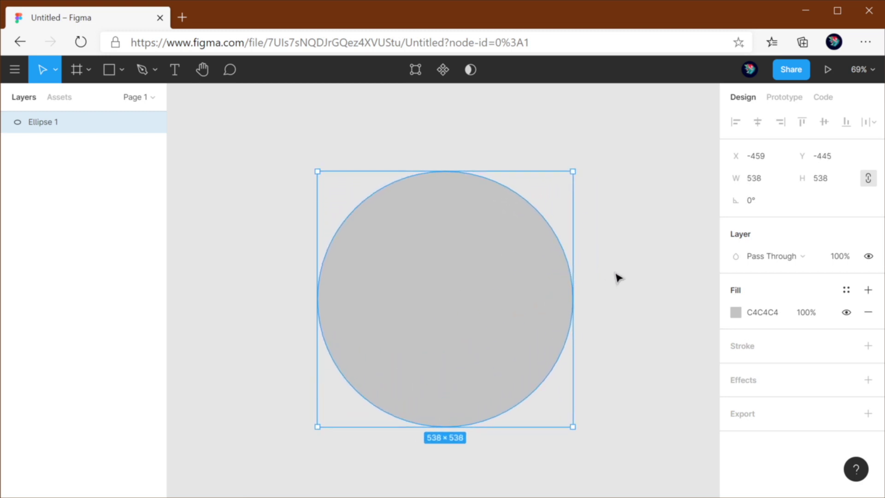
left_click(609, 313)
left_click(557, 300)
left_click(617, 314)
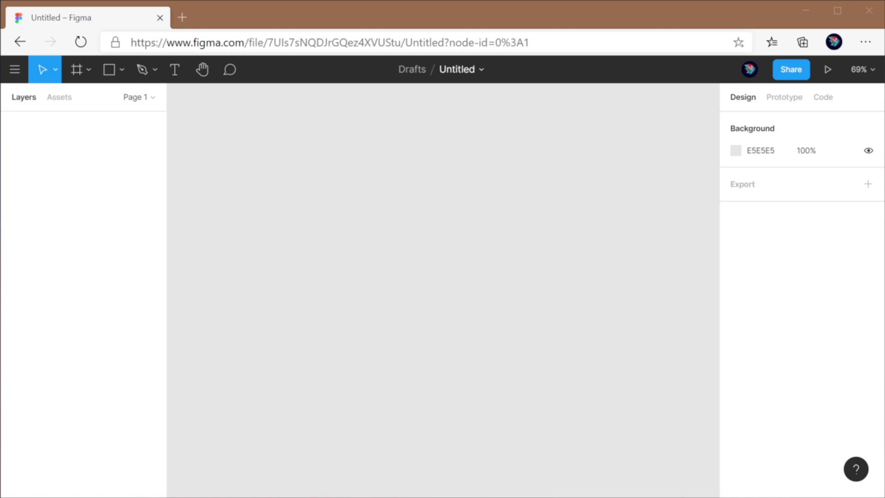
Move the airplane-outline 1 frame right and enlarge it from its corner, undoing a later shrink
left_click_drag(0, 138, 355, 175)
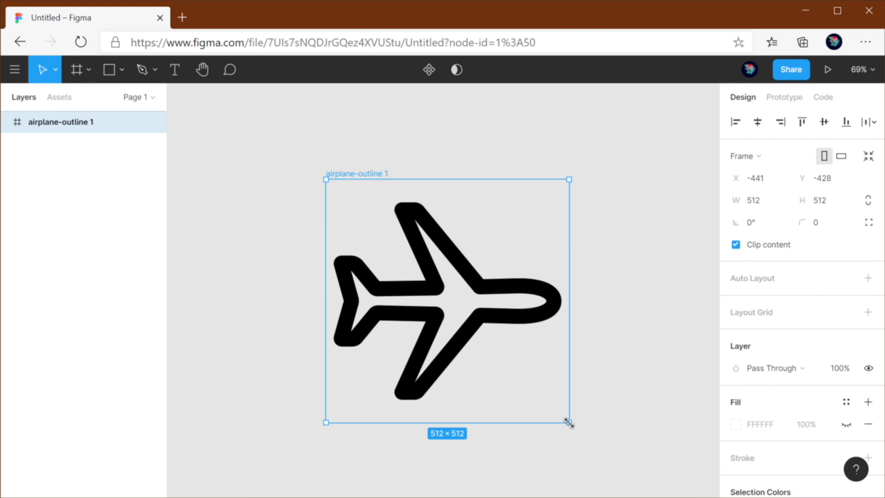
left_click_drag(569, 423, 304, 207)
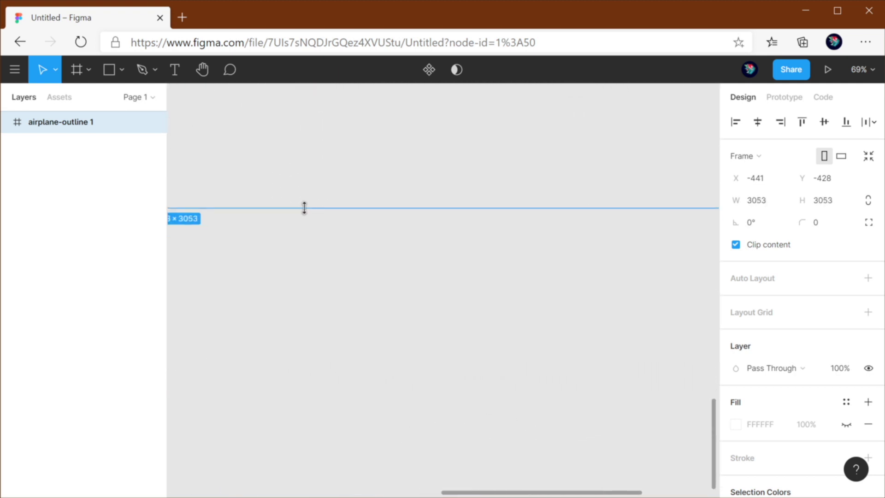
key("shift+1")
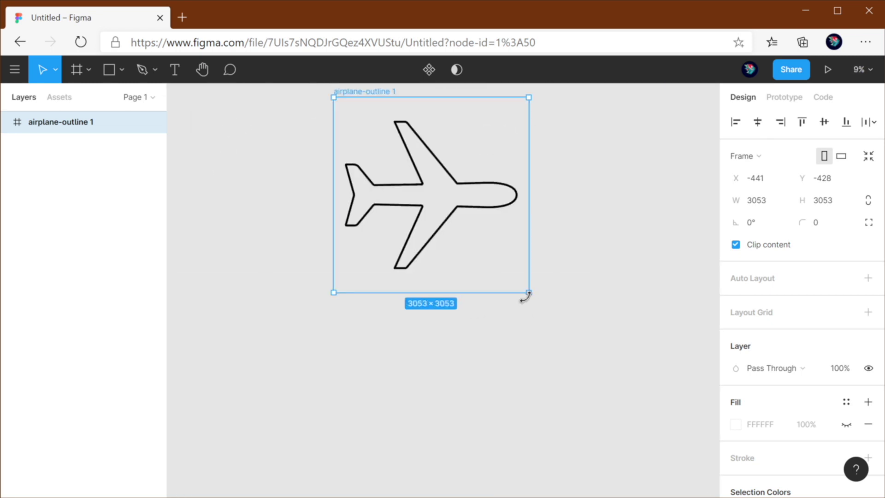
left_click_drag(528, 291, 476, 222)
key("ctrl+z")
left_click(536, 273)
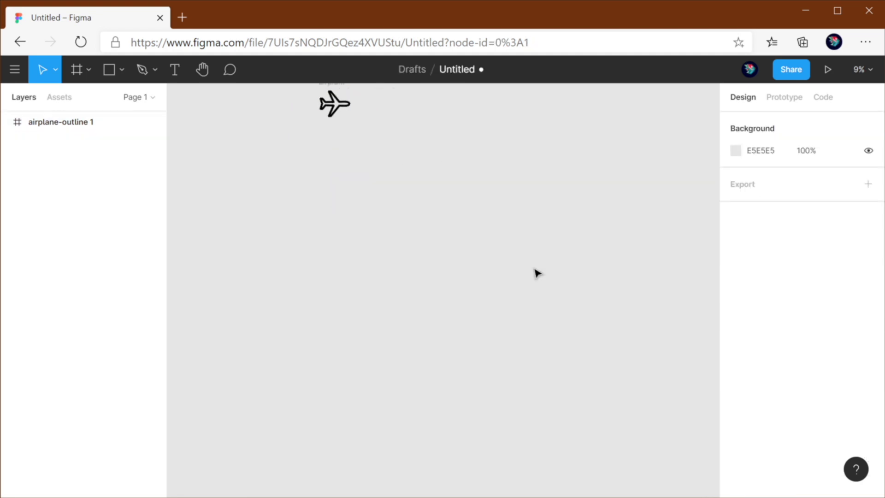
Zoom to the airplane frame and switch the Move tool dropdown to Scale (K)
key("ctrl+a")
key("shift+2")
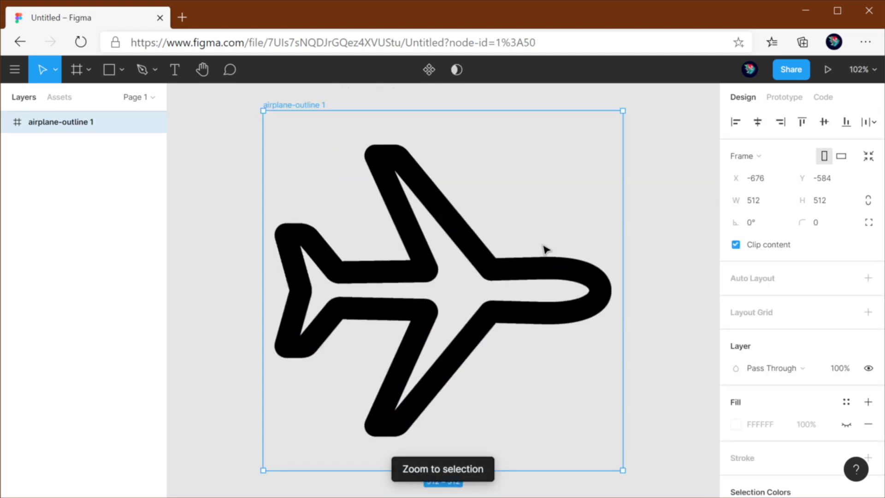
left_click(670, 258)
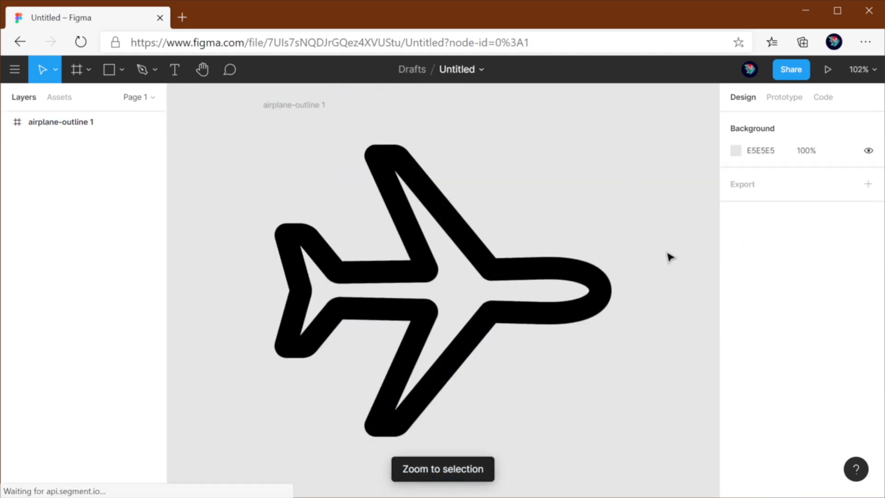
left_click(53, 69)
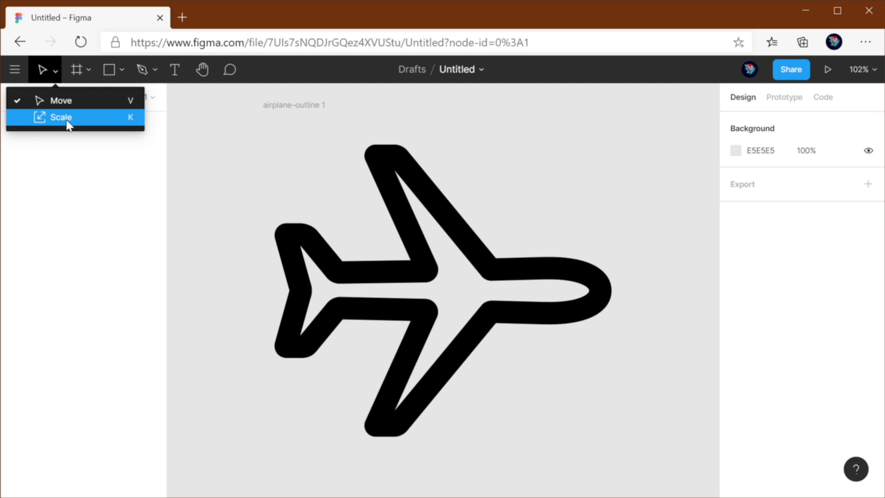
left_click(130, 118)
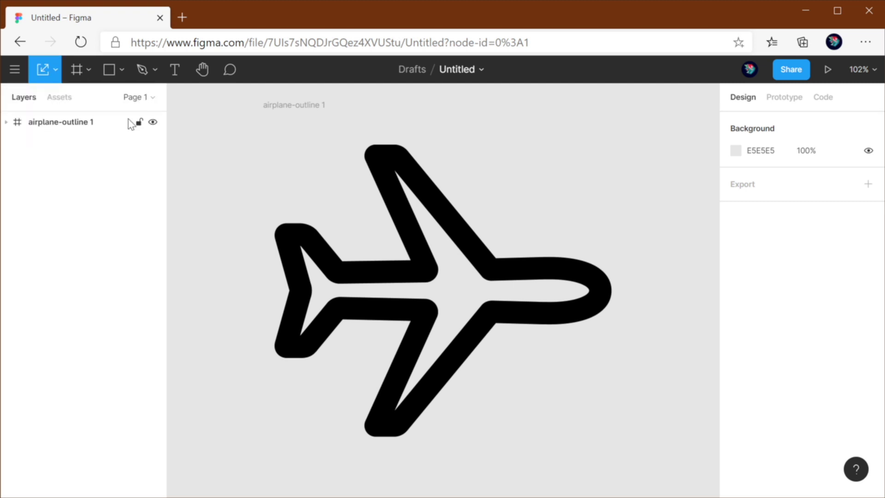
Scale the airplane vector down from its corner so its outline shrinks with it
left_click(524, 275)
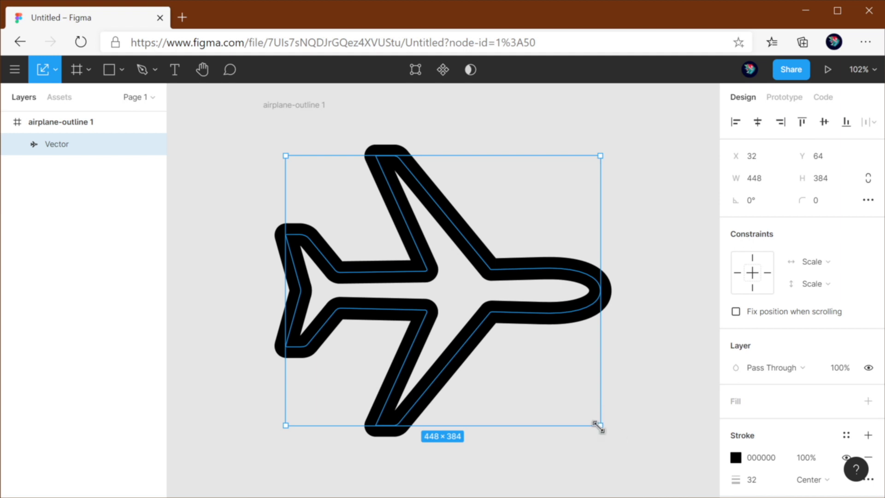
mouse_move(599, 427)
left_mouse_down()
mouse_move(356, 244)
mouse_move(305, 184)
mouse_move(537, 383)
mouse_move(652, 459)
mouse_move(463, 308)
mouse_move(593, 404)
left_mouse_up()
left_click(359, 254)
left_click(310, 165)
left_click(653, 330)
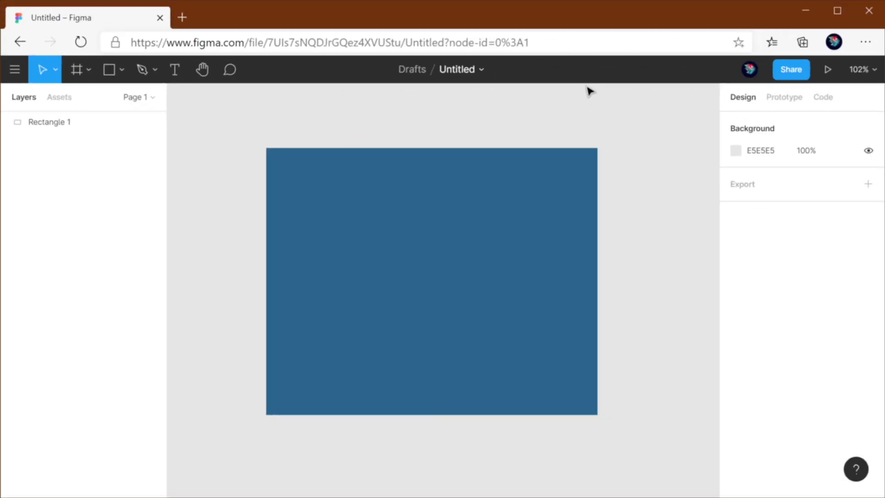
Scrub the rectangle's W and H labels to take it from 472×380 to 482×325
left_click(531, 184)
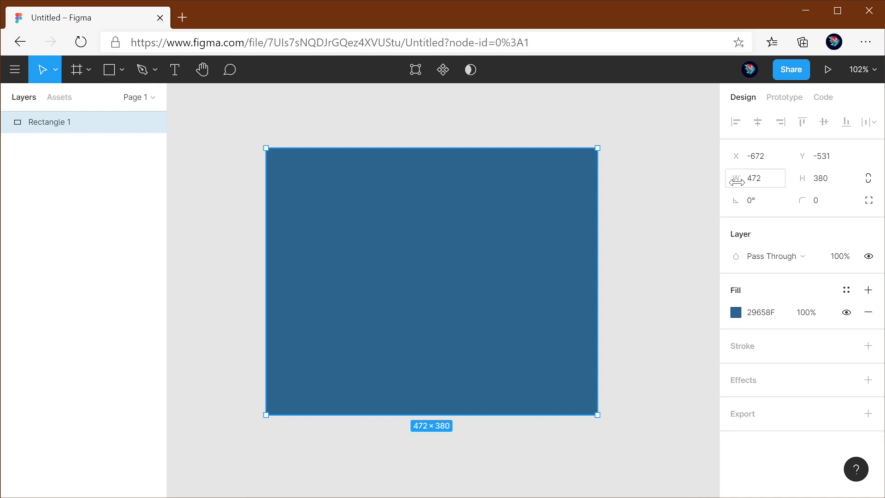
mouse_move(736, 179)
left_mouse_down()
mouse_move(749, 179)
mouse_move(639, 176)
mouse_move(784, 178)
mouse_move(626, 172)
mouse_move(770, 180)
mouse_move(705, 178)
mouse_move(744, 178)
left_mouse_up()
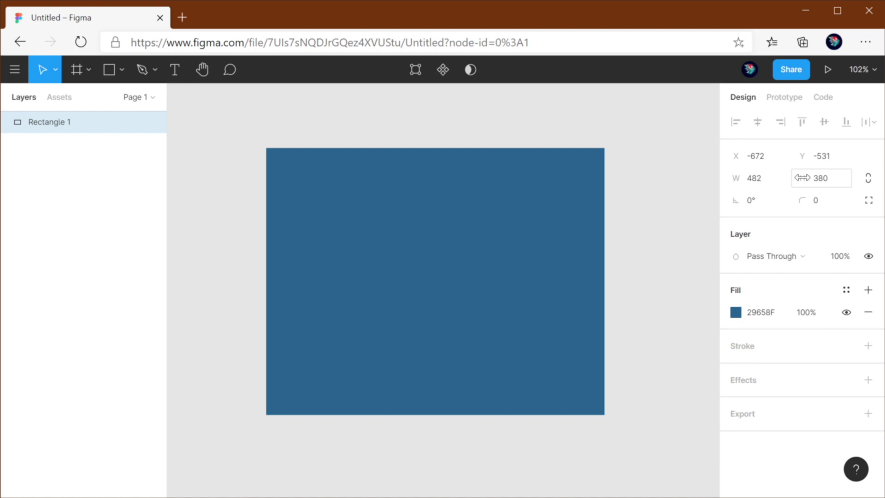
left_click_drag(802, 177, 757, 183)
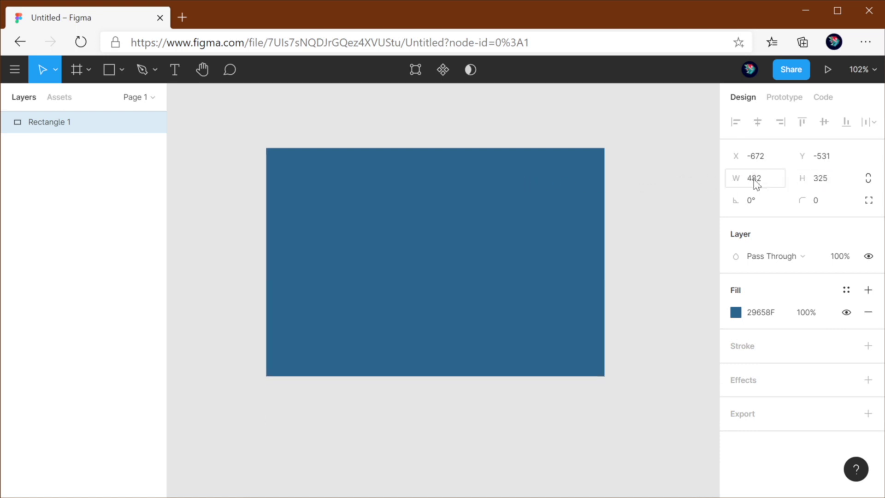
Set the blue rectangle's width and height to 300×300
left_click(766, 182)
type("300")
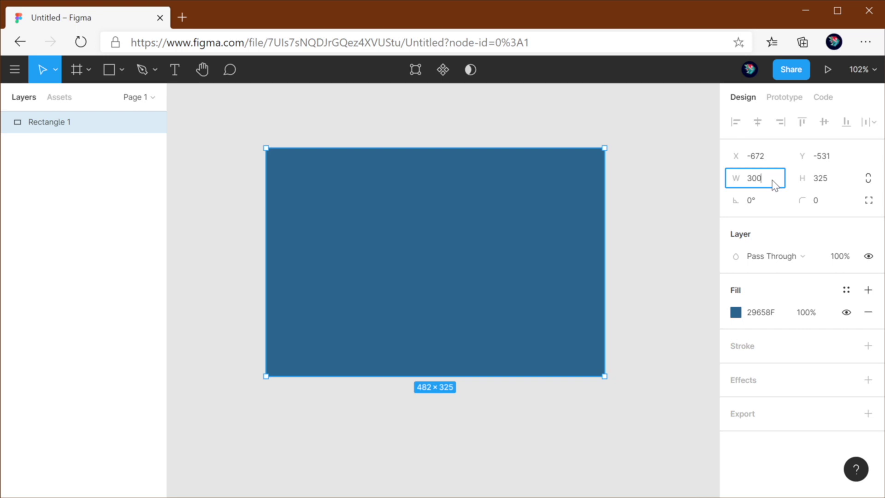
key("Return")
left_click(831, 186)
type("30")
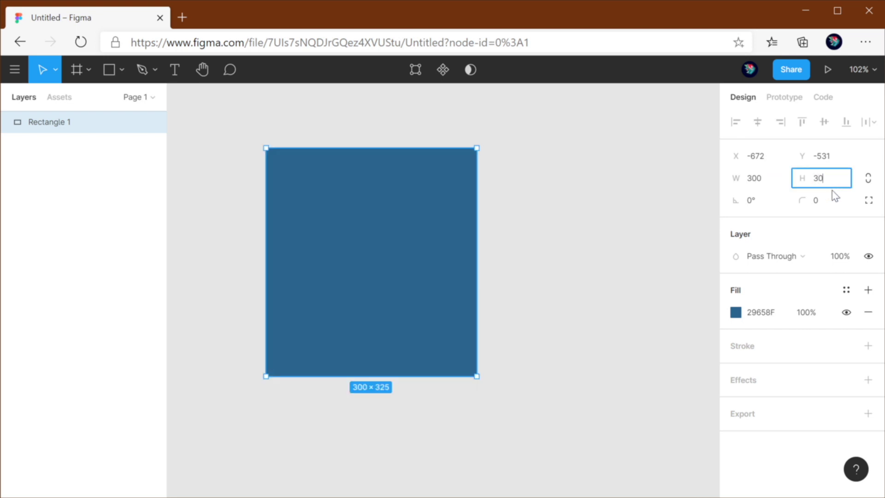
type("0")
key("Tab")
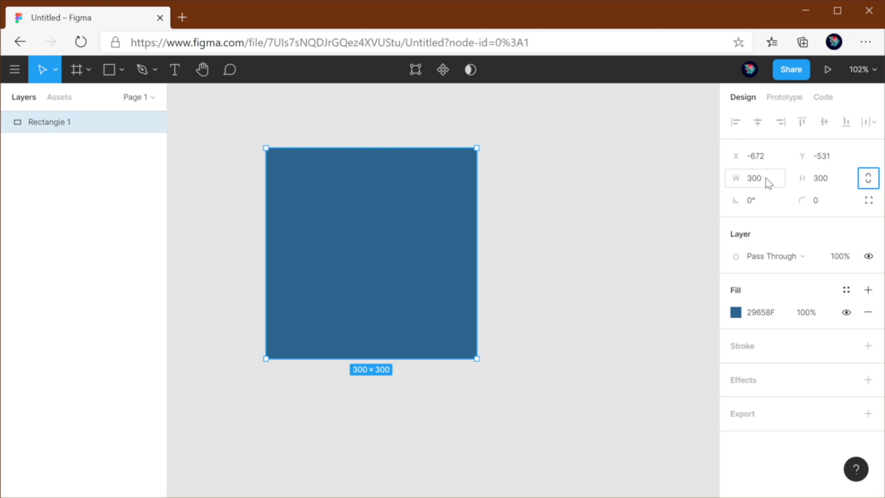
left_click(556, 217)
left_click(424, 211)
Make the width 450 with +150, then 185 via 450-265
left_click(779, 186)
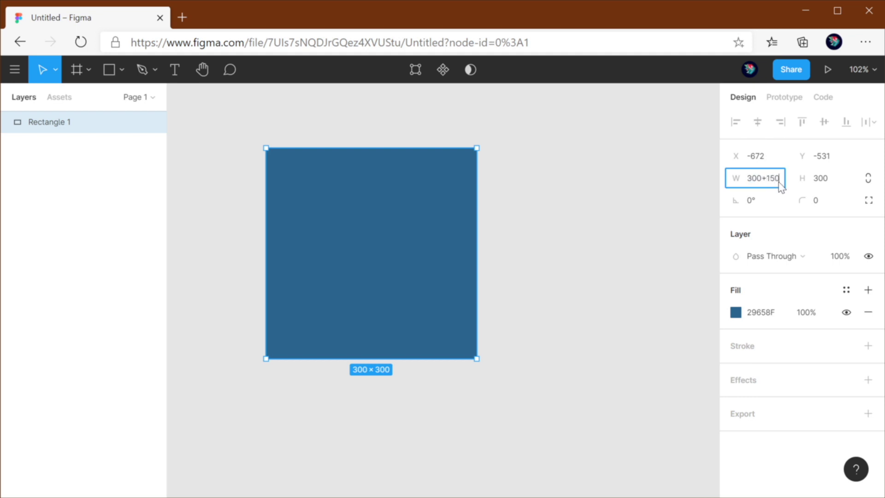
type("+150")
key("Return")
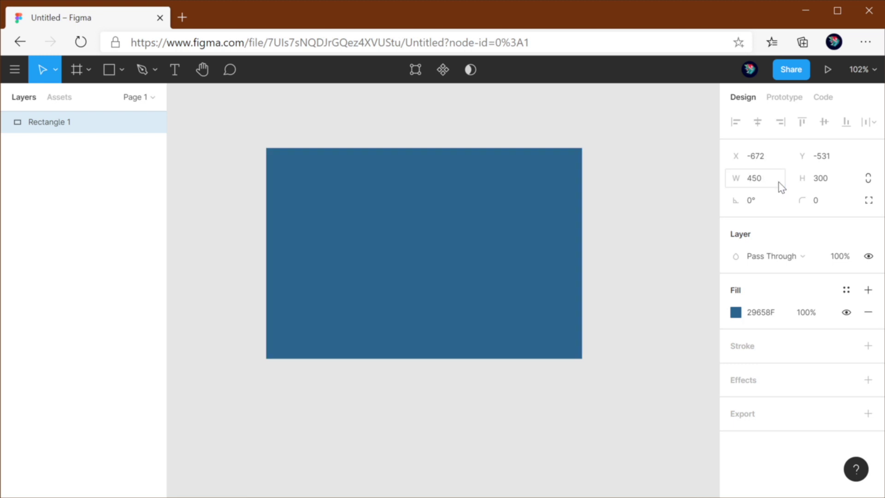
left_click(783, 185)
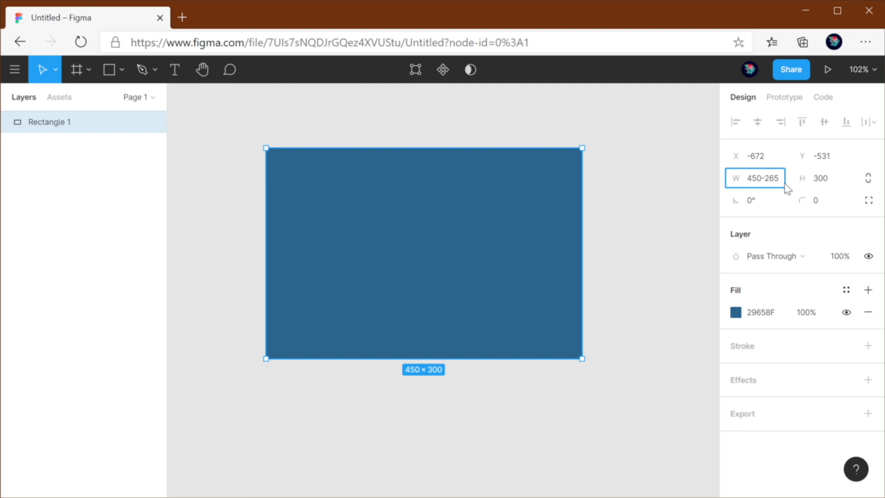
key("Return")
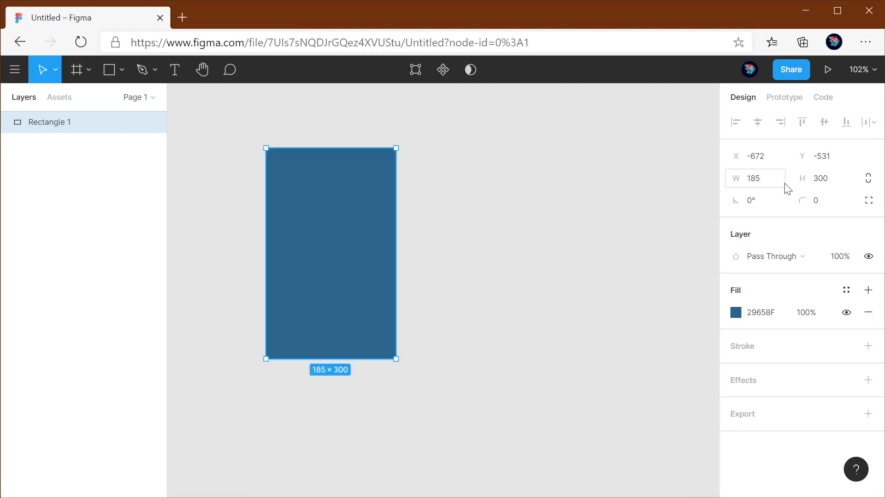
Double the width to 370 by appending *2 in the W field
left_click(786, 189)
left_click(785, 188)
type("*2")
key("Return")
left_click(784, 189)
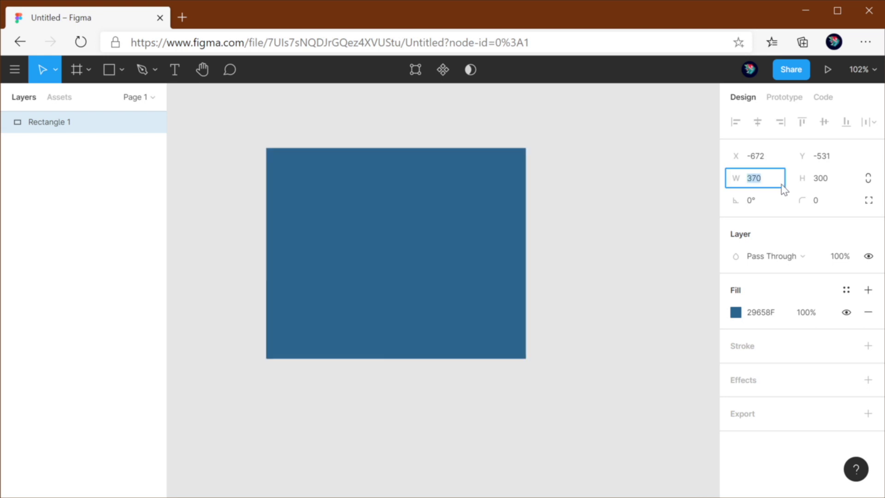
key("Escape")
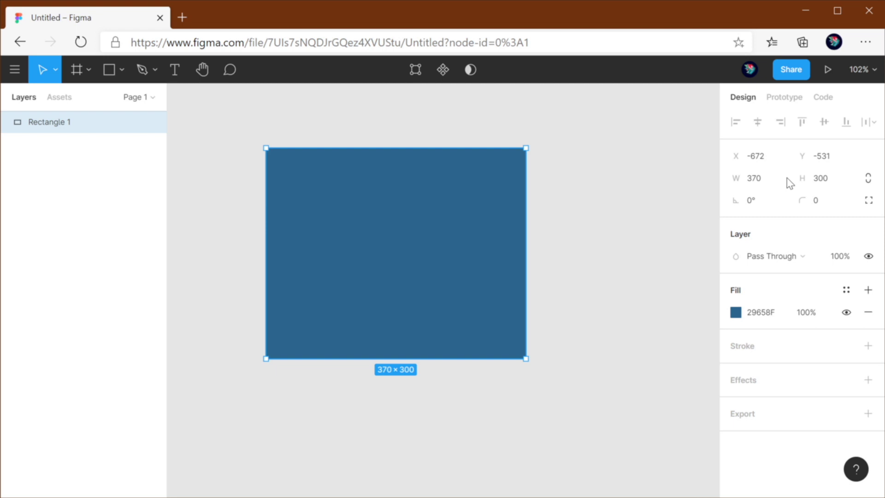
Toggle opacity to 30% and back to 100%, then divide the width by 3 to 123.33
key("3")
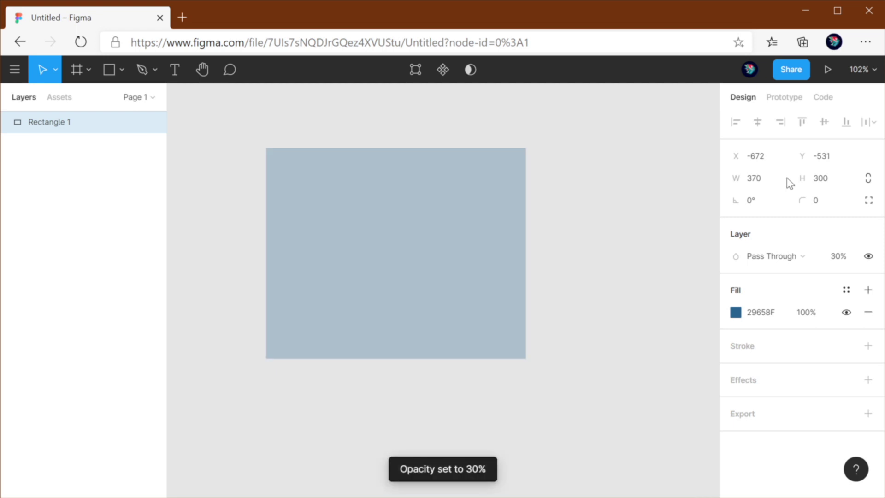
key("0")
left_click(774, 183)
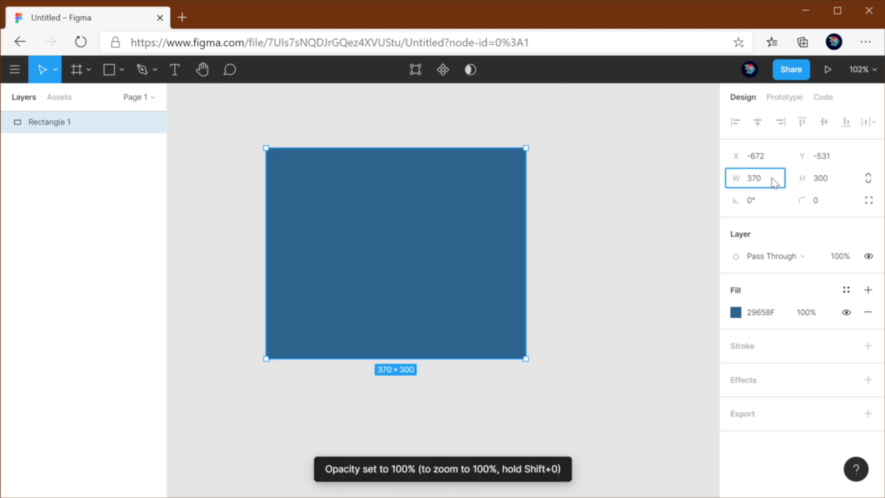
type("/3")
key("Return")
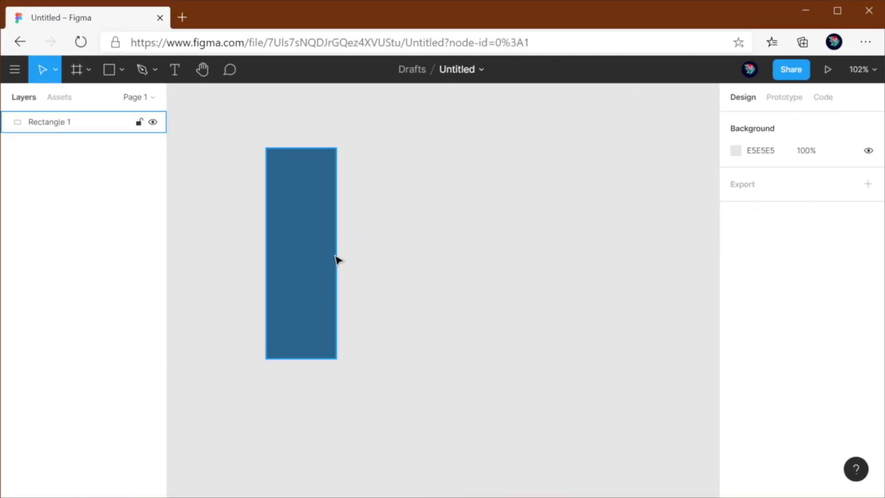
Enter and exit vector edit on the rectangle, then drag the 540×300 rectangle slightly upward
double_click(338, 255)
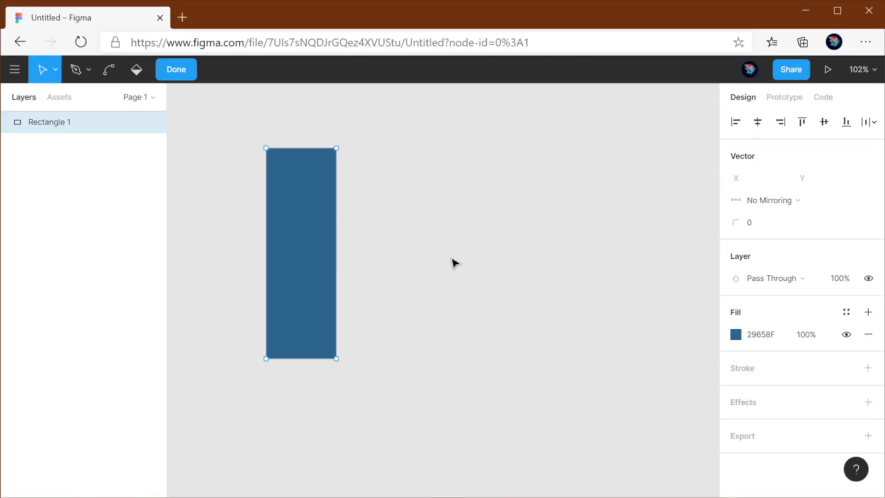
left_click(472, 265)
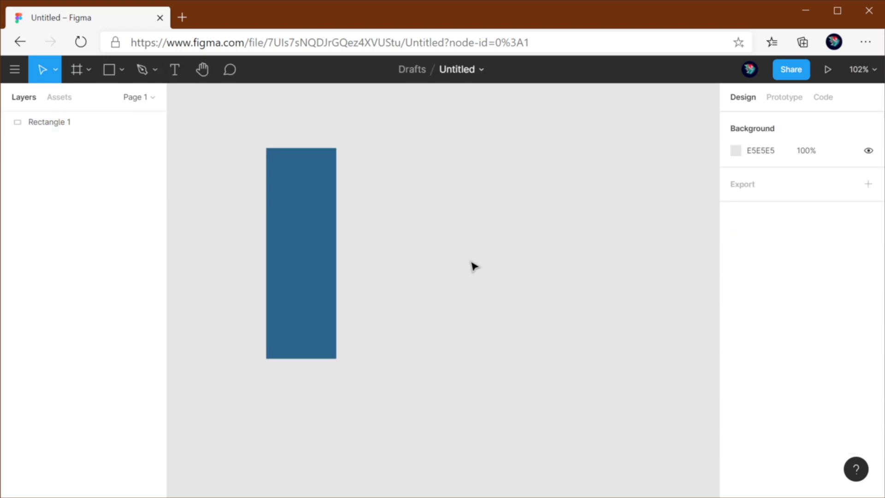
left_click(323, 228)
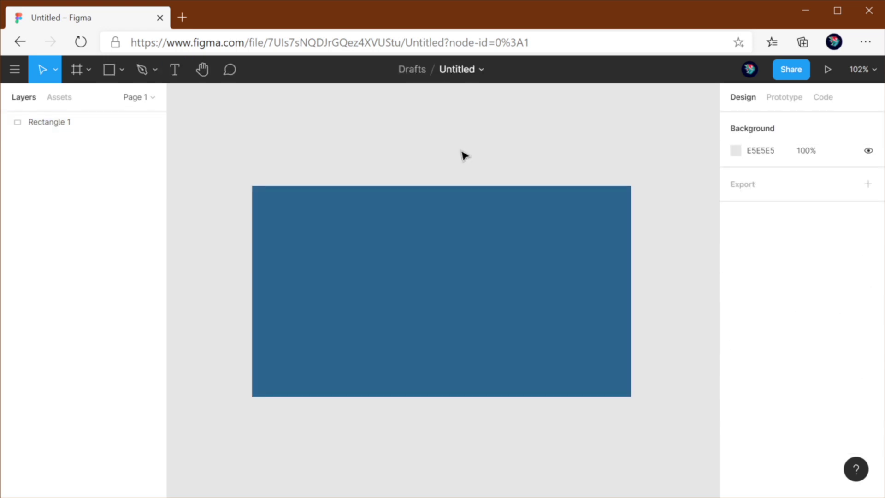
left_click(450, 233)
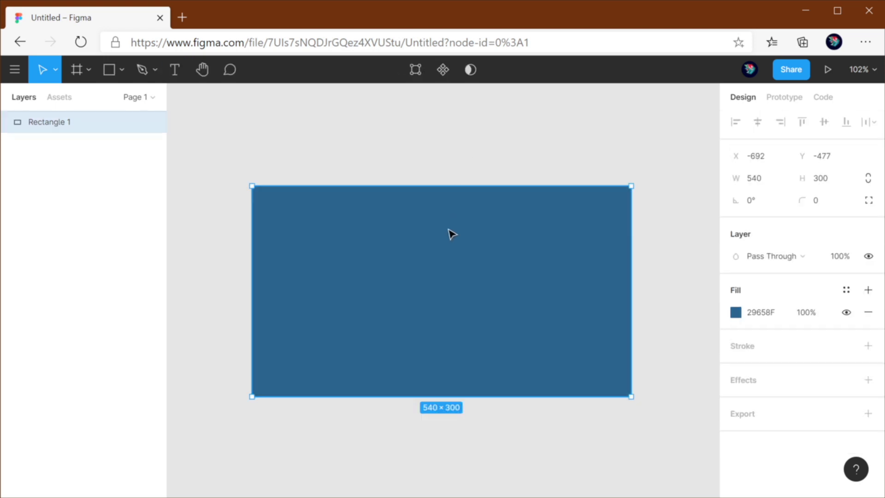
left_click_drag(450, 233, 451, 213)
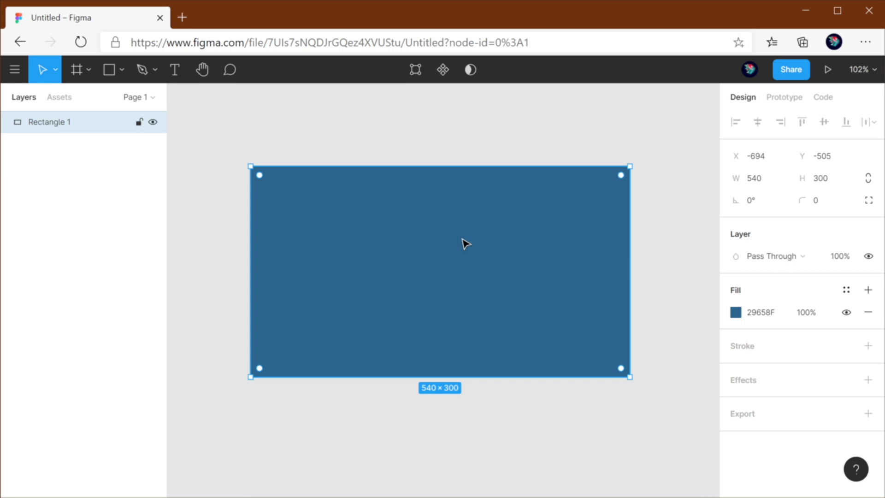
Nudge the rectangle's width and height in 1-pixel steps with Ctrl+Arrow keys
key("ctrl+Left")
key("ctrl+Left")
key("ctrl+Left")
key("ctrl+Left")
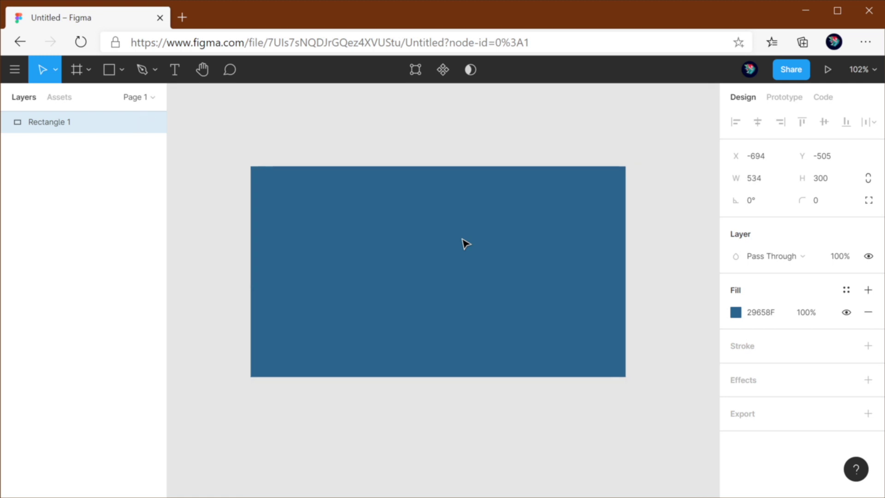
key("ctrl+shift+Right")
key("ctrl+shift+Right")
key("ctrl+shift+Left")
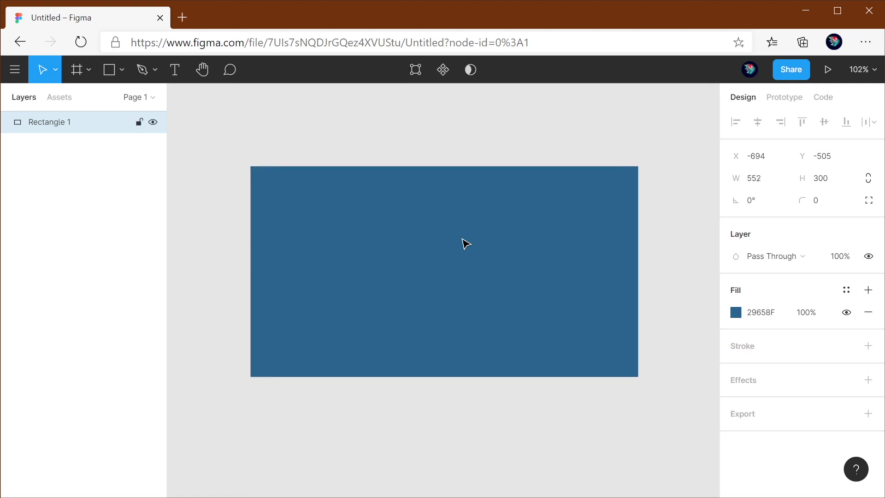
key("ctrl+shift+Left")
key("ctrl+Right")
key("ctrl+Right")
key("ctrl+Right")
key("ctrl+Left")
key("ctrl+Left")
key("ctrl+Left")
key("ctrl+Left")
key("ctrl+Left")
key("ctrl+Left")
key("ctrl+Left")
key("ctrl+Left")
key("ctrl+Left")
key("ctrl+Left")
key("ctrl+Left")
key("ctrl+Left")
key("ctrl+Left")
key("ctrl+Left")
key("ctrl+Left")
key("ctrl+Left")
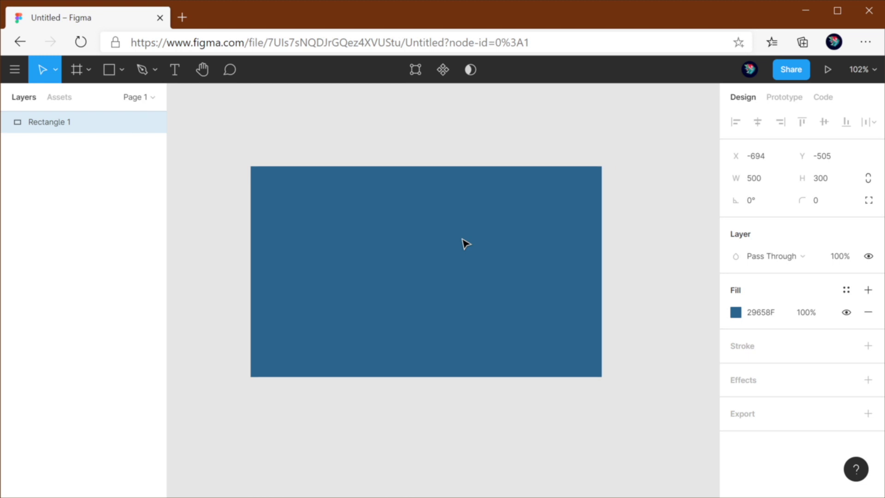
key("ctrl+Right")
key("ctrl+Right")
key("ctrl+Right")
key("ctrl+Right")
key("ctrl+Right")
key("ctrl+Up")
key("ctrl+Up")
key("ctrl+Up")
key("ctrl+Up")
key("ctrl+Up")
key("ctrl+Up")
key("ctrl+Up")
key("ctrl+Up")
key("ctrl+Up")
key("ctrl+Up")
key("ctrl+Up")
key("ctrl+Up")
key("ctrl+Up")
key("ctrl+Up")
key("ctrl+Up")
key("ctrl+Up")
key("ctrl+Up")
key("ctrl+Up")
key("ctrl+Up")
key("ctrl+Up")
key("ctrl+Up")
key("ctrl+Up")
key("ctrl+Up")
key("ctrl+Up")
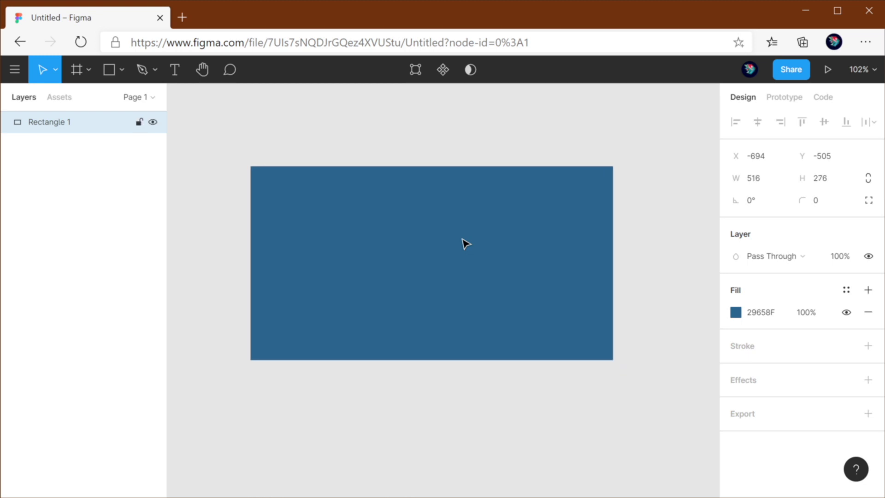
key("ctrl+Down")
key("ctrl+Down")
key("ctrl+Down")
key("ctrl+Down")
key("ctrl+Down")
key("ctrl+Down")
key("ctrl+Down")
key("ctrl+Down")
key("ctrl+Down")
key("ctrl+Down")
key("ctrl+Down")
key("ctrl+Down")
key("ctrl+Down")
key("ctrl+Down")
key("ctrl+Down")
key("ctrl+Down")
key("ctrl+Down")
key("ctrl+Down")
key("ctrl+Down")
key("ctrl+Down")
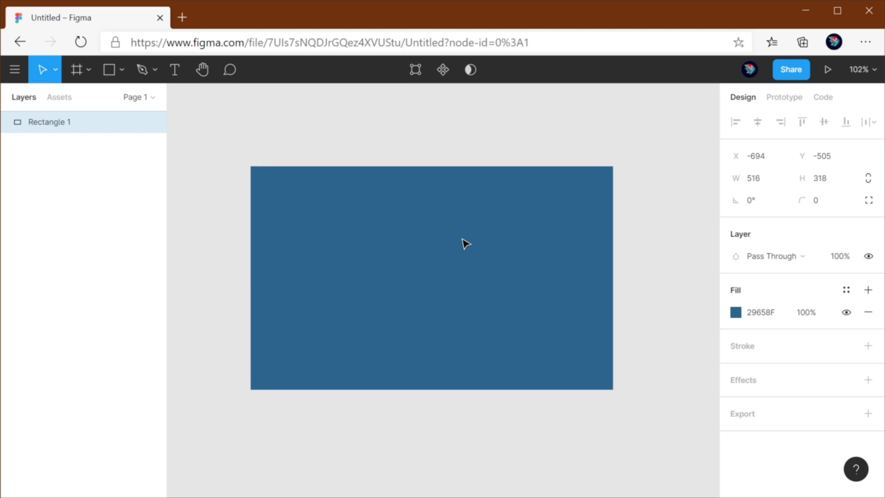
key("ctrl+Up")
key("ctrl+Up")
key("ctrl+Up")
key("ctrl+Up")
key("ctrl+Up")
key("ctrl+Up")
key("ctrl+Up")
key("ctrl+Up")
key("ctrl+Up")
key("ctrl+Up")
key("ctrl+Up")
key("ctrl+Up")
key("ctrl+Up")
key("ctrl+Up")
key("ctrl+Up")
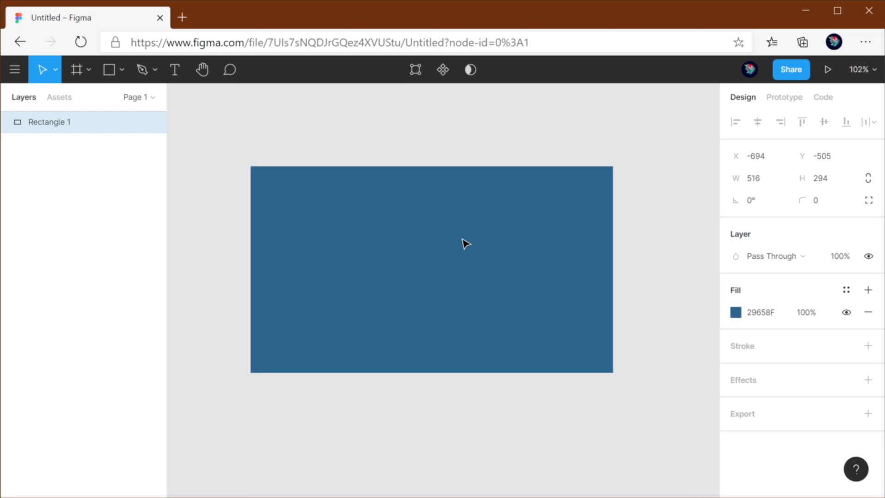
Adjust width and height in 10-pixel steps with Ctrl+Shift+Arrow keys, ending at 526×324
key("ctrl+shift+Up")
key("ctrl+shift+Up")
key("ctrl+shift+Up")
key("ctrl+shift+Up")
key("ctrl+shift+Up")
key("ctrl+shift+Up")
key("ctrl+shift+Up")
key("ctrl+shift+Up")
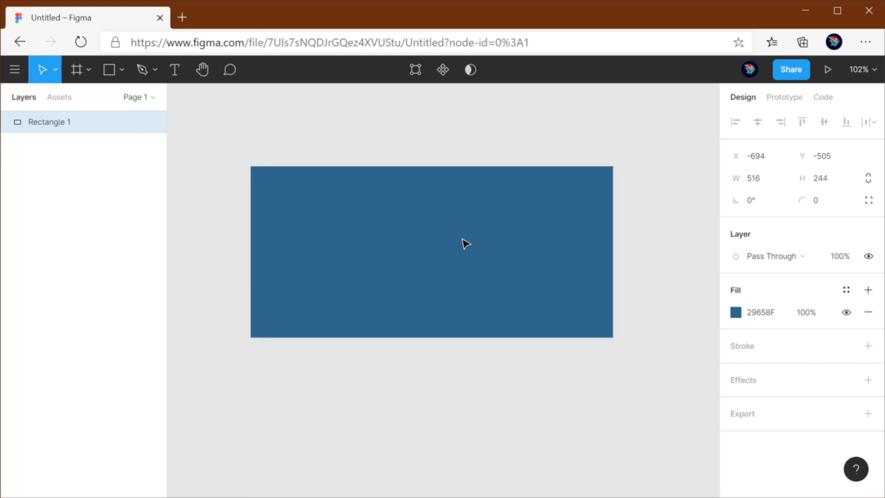
key("ctrl+shift+Up")
key("ctrl+shift+Up")
key("ctrl+shift+Up")
key("ctrl+shift+Down")
key("ctrl+shift+Down")
key("ctrl+shift+Down")
key("ctrl+shift+Down")
key("ctrl+shift+Down")
key("ctrl+shift+Down")
key("ctrl+shift+Down")
key("ctrl+shift+Down")
key("ctrl+shift+Down")
key("ctrl+shift+Down")
key("ctrl+shift+Down")
key("ctrl+shift+Down")
key("ctrl+shift+Down")
key("ctrl+shift+Down")
key("ctrl+shift+Down")
key("ctrl+shift+Down")
key("ctrl+shift+Down")
key("ctrl+shift+Down")
key("ctrl+shift+Down")
key("ctrl+shift+Down")
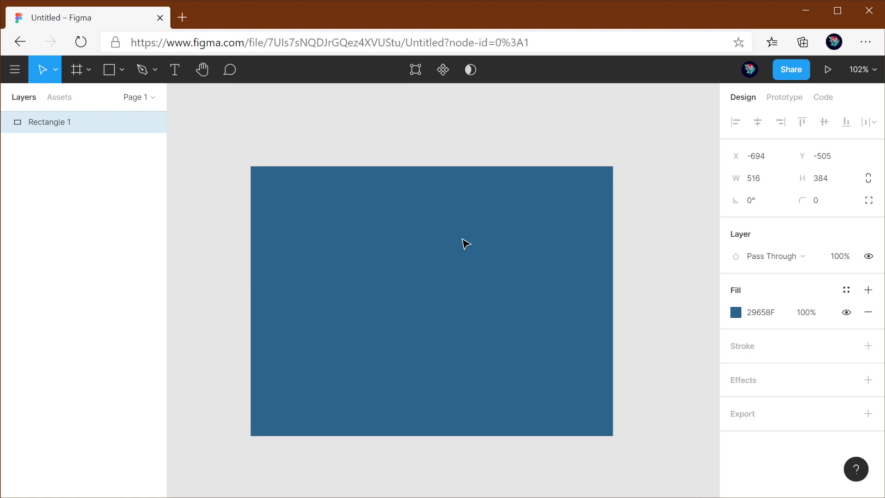
key("ctrl+shift+Up")
key("ctrl+shift+Up")
key("ctrl+shift+Up")
key("ctrl+shift+Up")
key("ctrl+shift+Up")
key("ctrl+shift+Up")
key("ctrl+shift+Up")
key("ctrl+shift+Up")
key("ctrl+shift+Up")
key("ctrl+shift+Up")
key("ctrl+shift+Up")
key("ctrl+shift+Up")
key("ctrl+shift+Up")
key("ctrl+shift+Up")
key("ctrl+shift+Up")
key("ctrl+shift+Up")
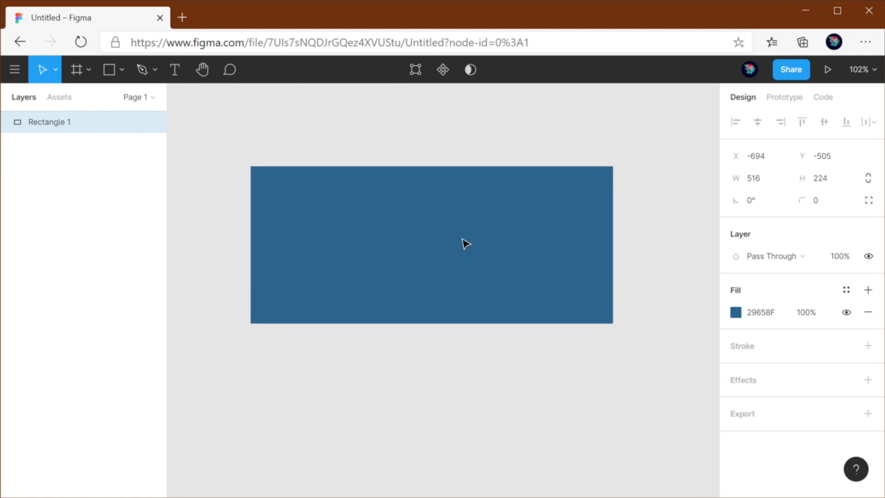
key("ctrl+shift+Down")
key("ctrl+shift+Down")
key("ctrl+shift+Down")
key("ctrl+shift+Down")
key("ctrl+shift+Down")
key("ctrl+shift+Down")
key("ctrl+shift+Down")
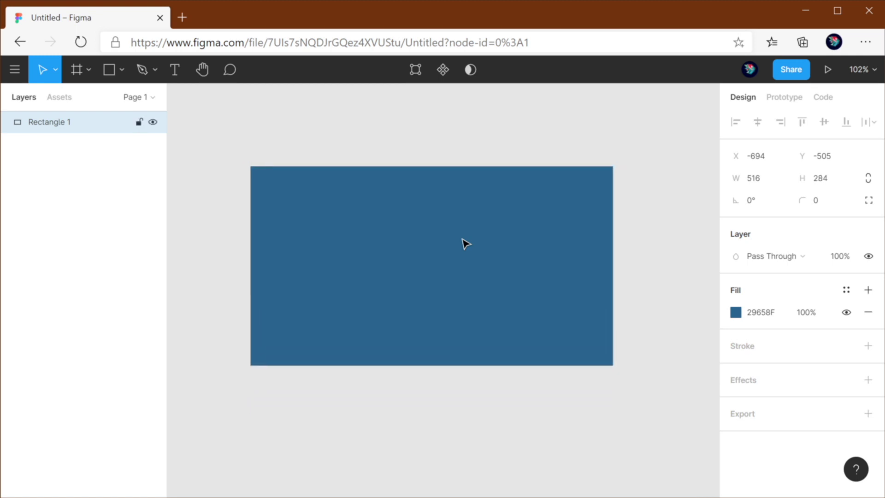
key("ctrl+shift+Left")
key("ctrl+shift+Left")
key("ctrl+shift+Left")
key("ctrl+shift+Left")
key("ctrl+shift+Left")
key("ctrl+shift+Left")
key("ctrl+shift+Left")
key("ctrl+shift+Left")
key("ctrl+shift+Left")
key("ctrl+shift+Left")
key("ctrl+shift+Left")
key("ctrl+shift+Left")
key("ctrl+shift+Left")
key("ctrl+shift+Left")
key("ctrl+shift+Left")
key("ctrl+shift+Left")
key("ctrl+shift+Left")
key("ctrl+shift+Left")
key("ctrl+shift+Up")
key("ctrl+shift+Up")
key("ctrl+shift+Up")
key("ctrl+shift+Up")
key("ctrl+shift+Up")
key("ctrl+shift+Up")
key("ctrl+shift+Left")
key("ctrl+shift+Left")
key("ctrl+shift+Up")
key("ctrl+shift+Up")
key("ctrl+shift+Right")
key("ctrl+shift+Right")
key("ctrl+shift+Right")
key("ctrl+shift+Right")
key("ctrl+shift+Down")
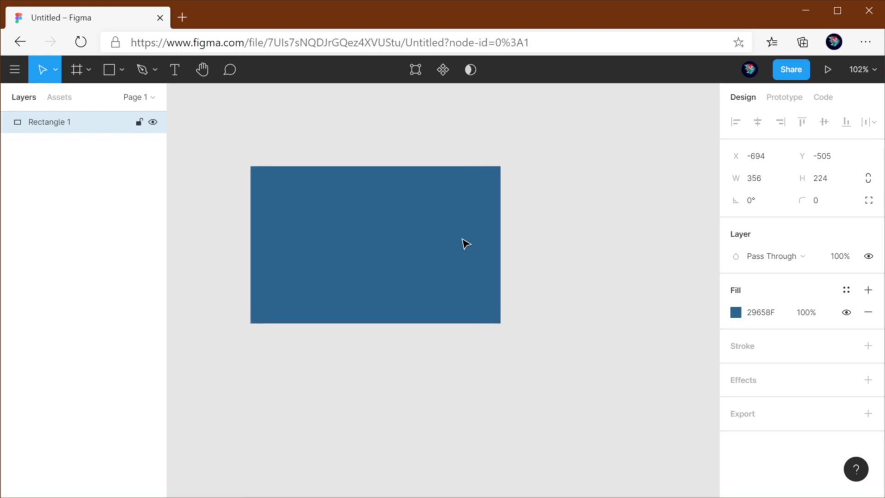
key("ctrl+shift+Right")
key("ctrl+shift+Right")
key("ctrl+shift+Right")
key("ctrl+shift+Right")
key("ctrl+shift+Right")
key("ctrl+shift+Right")
key("ctrl+shift+Right")
key("ctrl+shift+Right")
key("ctrl+shift+Right")
key("ctrl+shift+Down")
key("ctrl+shift+Right")
key("ctrl+shift+Down")
key("ctrl+shift+Down")
key("ctrl+shift+Right")
key("ctrl+shift+Down")
key("ctrl+shift+Right")
key("ctrl+shift+Down")
key("ctrl+shift+Right")
key("ctrl+shift+Down")
key("ctrl+shift+Right")
key("ctrl+shift+Down")
key("ctrl+shift+Right")
key("ctrl+shift+Down")
key("ctrl+shift+Right")
key("ctrl+shift+Down")
key("ctrl+shift+Right")
key("ctrl+shift+Down")
key("ctrl+shift+Right")
key("ctrl+shift+Down")
key("ctrl+shift+Right")
key("ctrl+shift+Down")
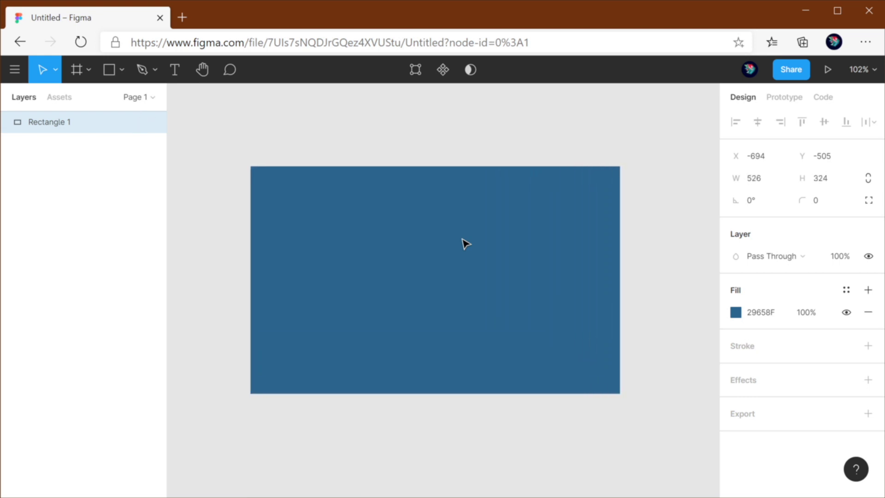